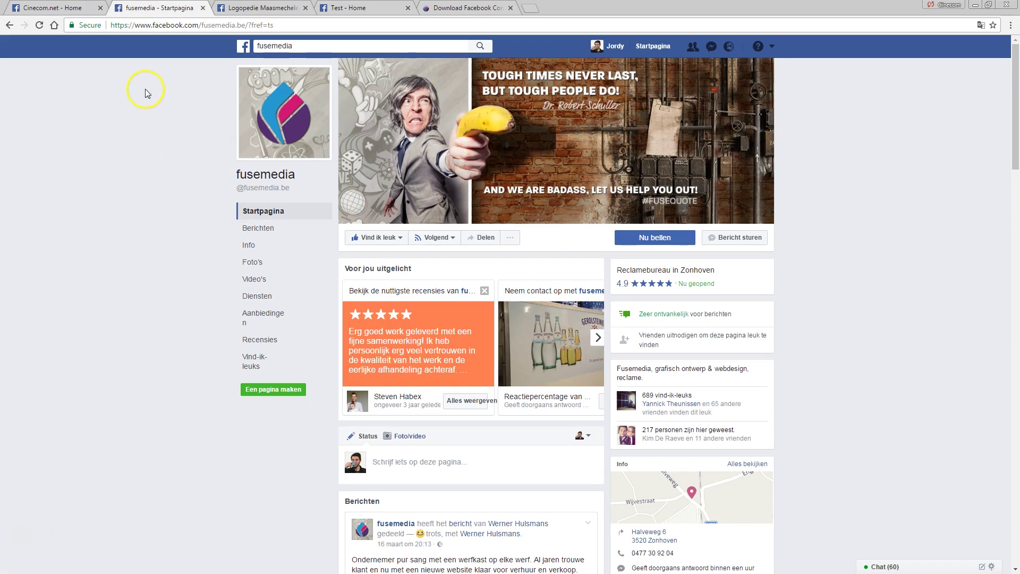
Look through the example Facebook company pages and the fusemedia template download page with its request form.
click(298, 10)
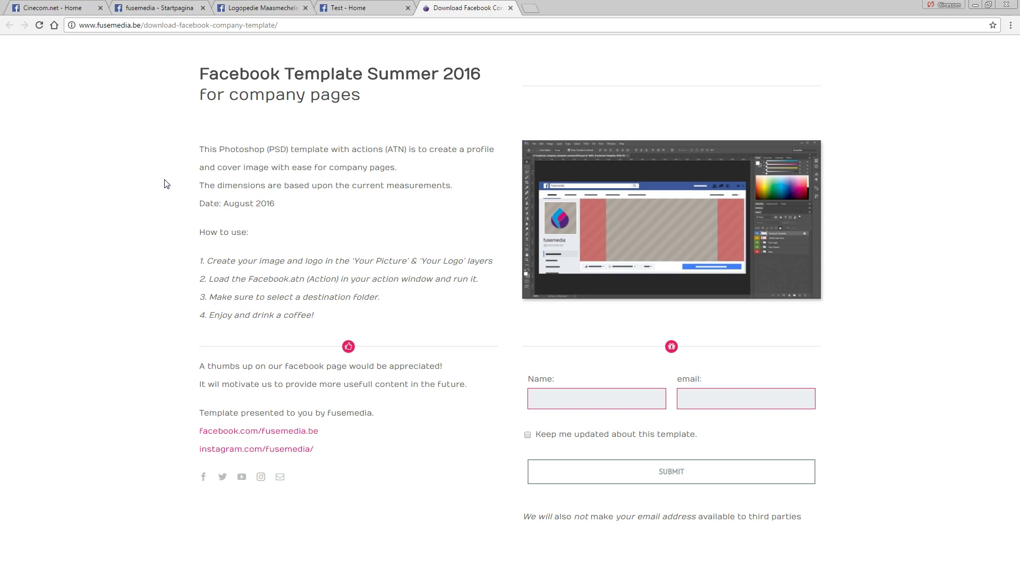
click(154, 8)
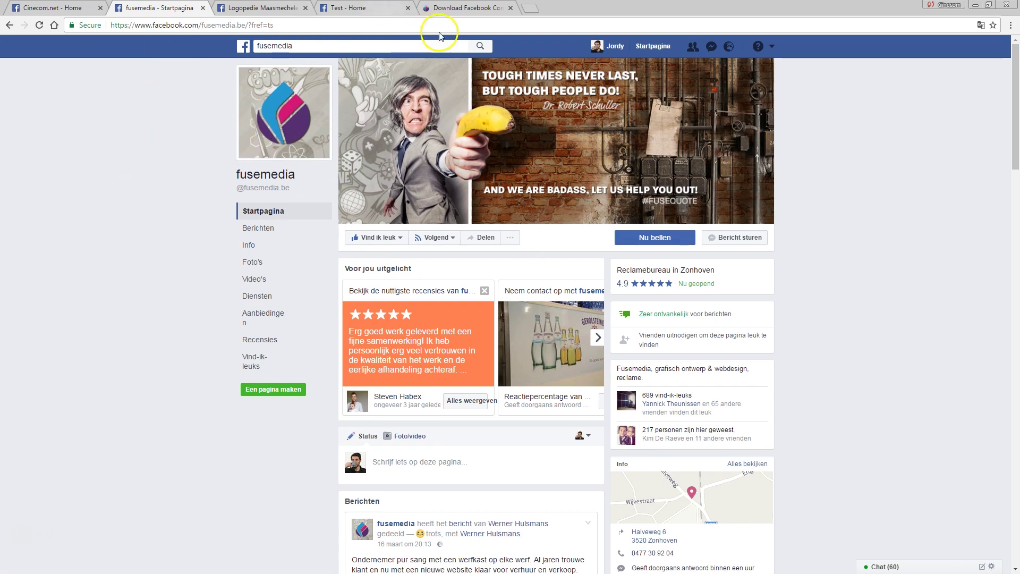
click(464, 10)
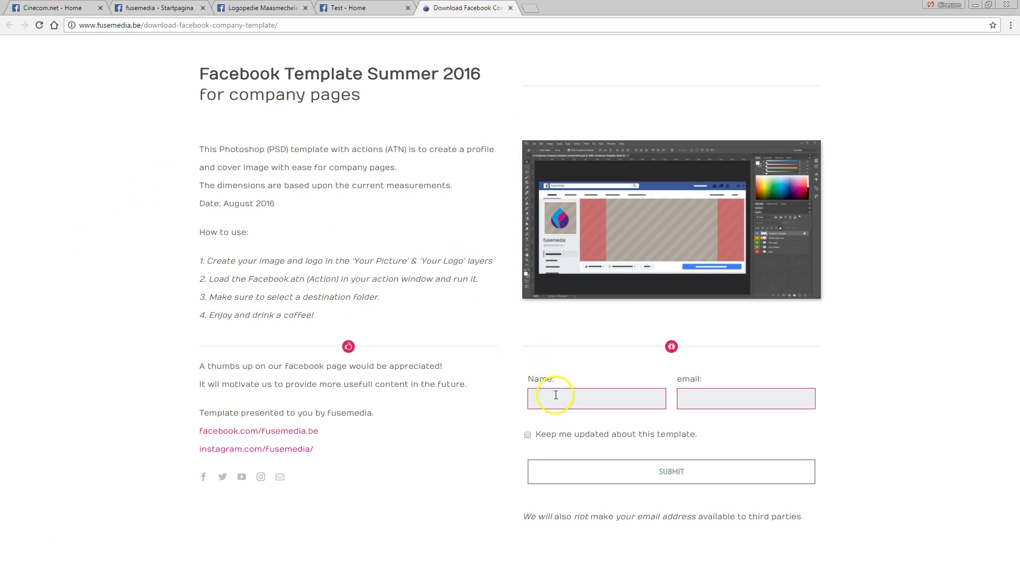
click(707, 396)
Switch to the Facebook Header Template folder in the file explorer and open Facebook_Company_template_summer2016.psd in Photoshop.
key(alt+Tab)
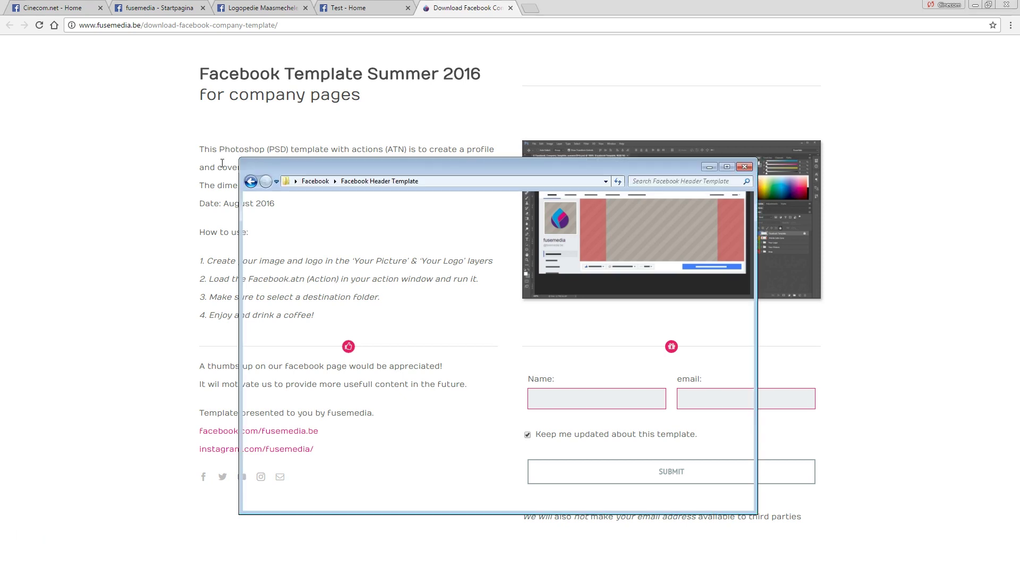
click(340, 246)
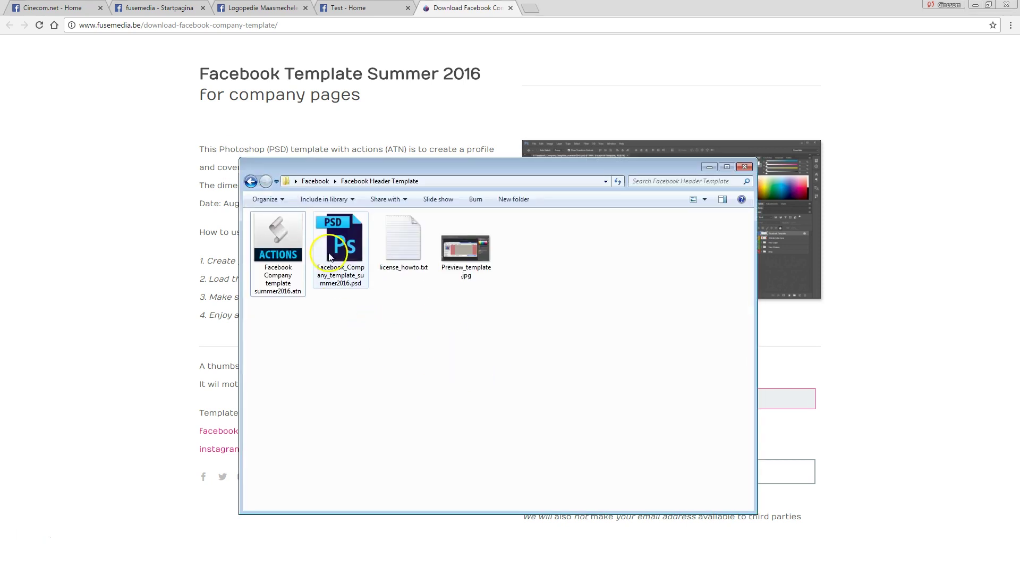
click(290, 230)
click(344, 364)
double_click(340, 249)
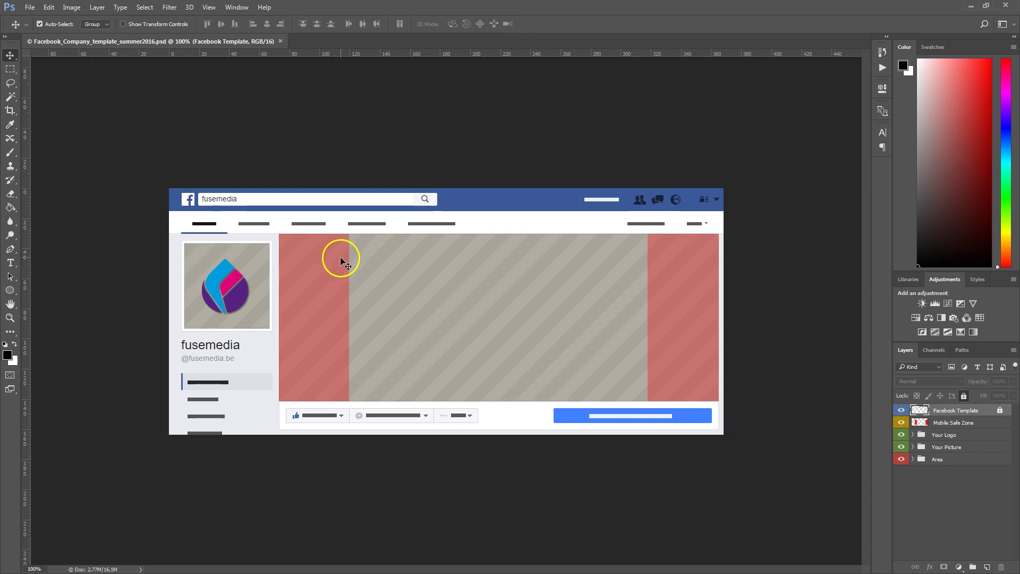
Widen the Layers area and expand the Your Logo and Your Picture groups to show the layers inside.
drag(892, 396, 851, 376)
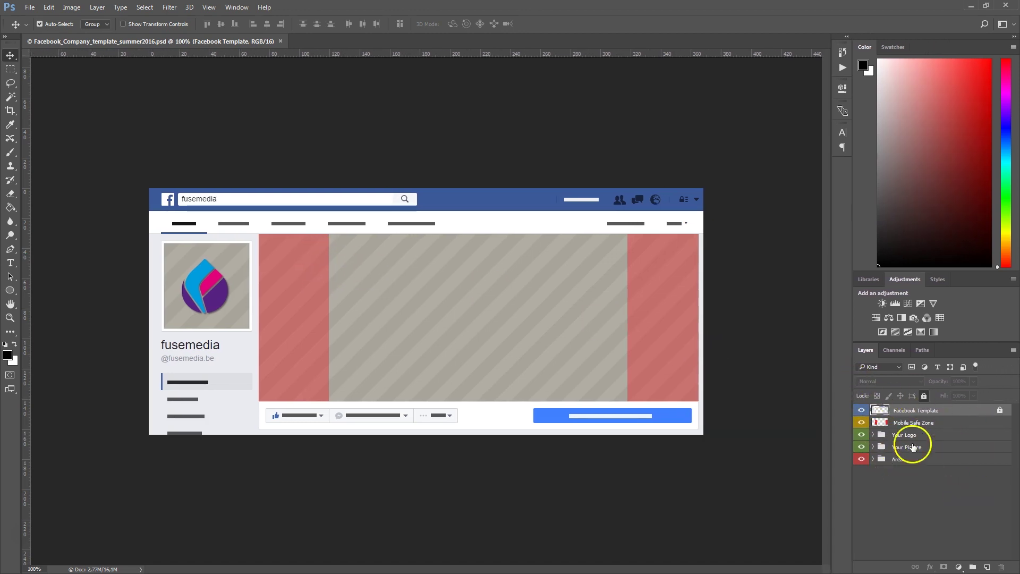
click(900, 437)
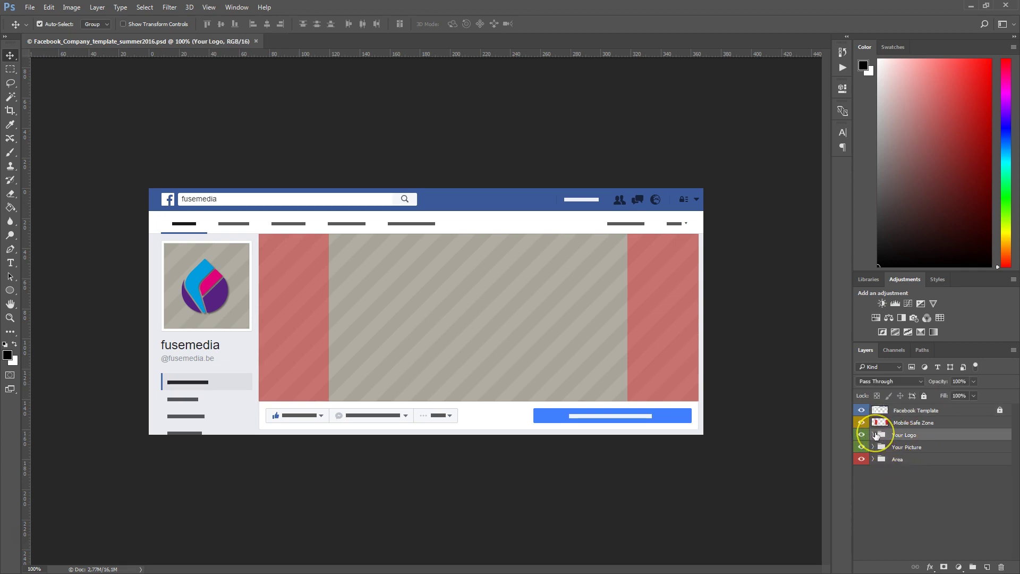
click(873, 435)
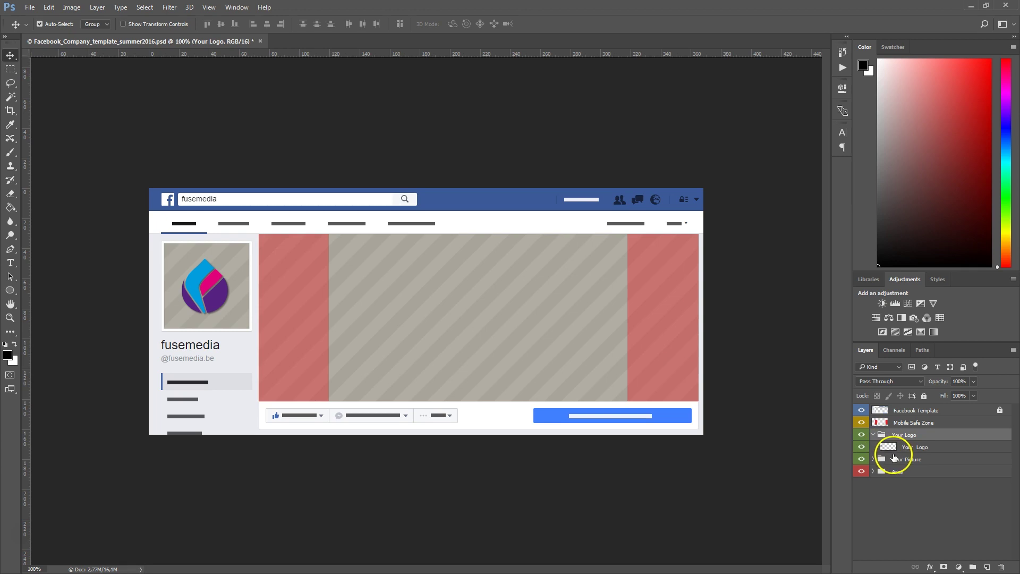
click(875, 460)
click(872, 460)
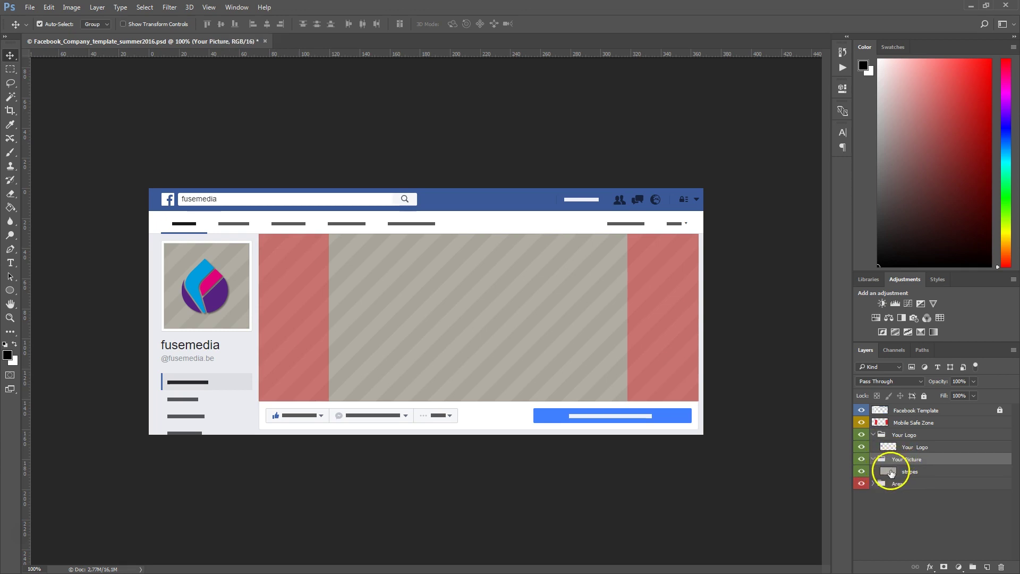
Place Photo.jpg from the Facebook folder into the template, above the stripes layer in the Your Picture group.
click(893, 472)
key(alt+Tab)
click(344, 246)
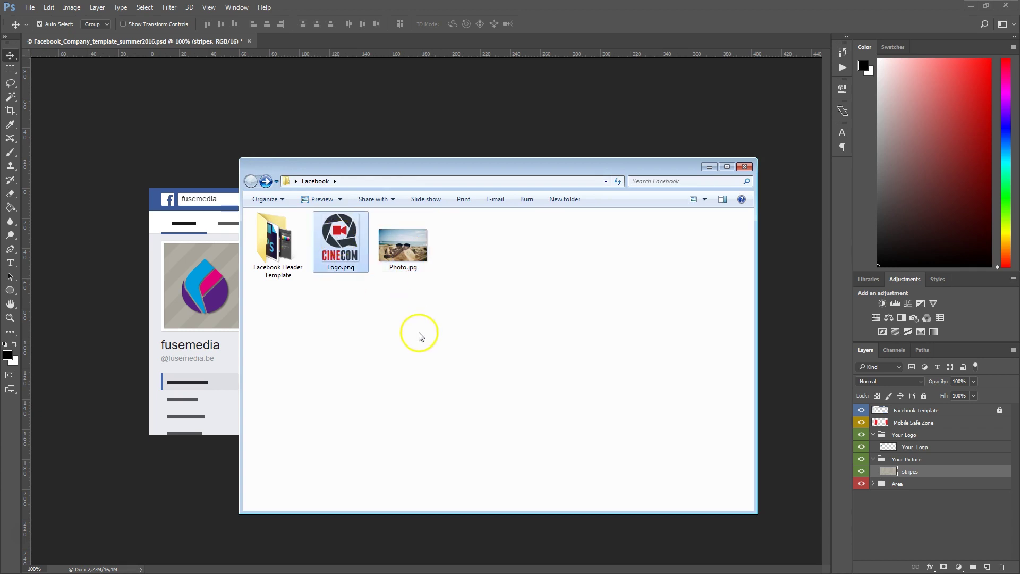
click(411, 251)
drag(404, 256, 400, 295)
Scale the placed photo to about 26% and position it so the sunglasses sit centrally within the mobile safe zone.
drag(612, 189, 742, 129)
drag(591, 327, 606, 322)
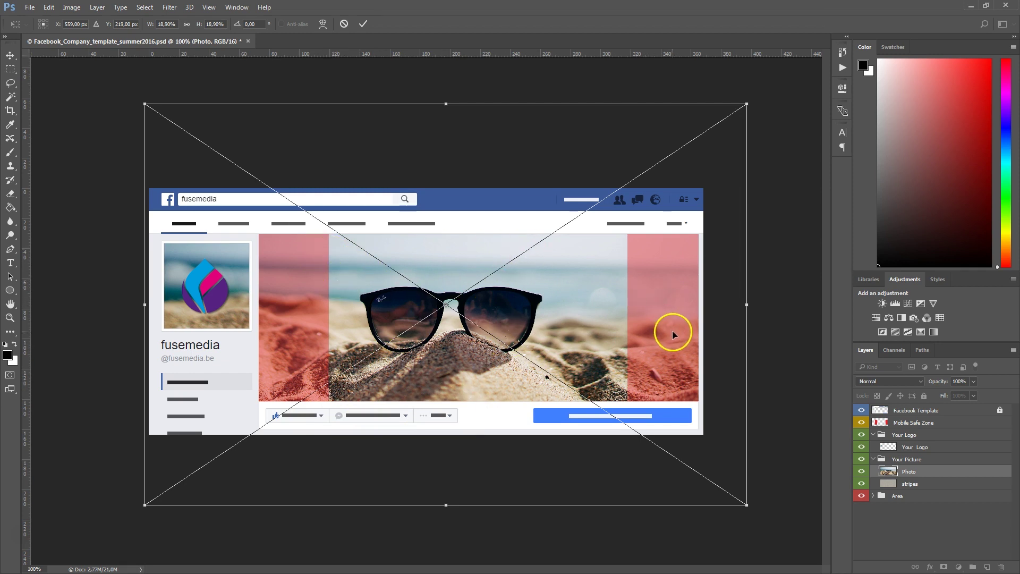
drag(681, 364, 703, 355)
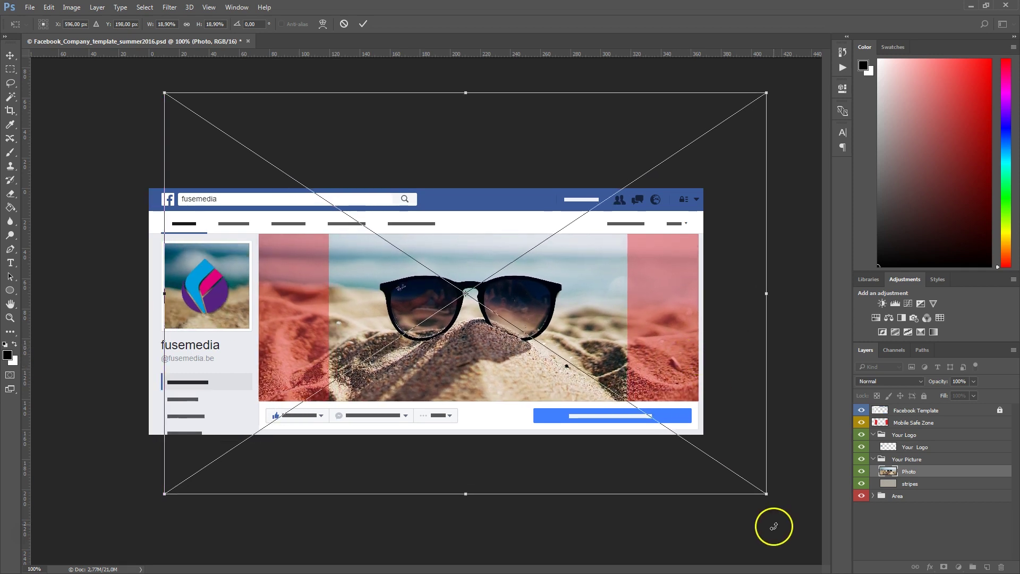
drag(767, 490, 796, 389)
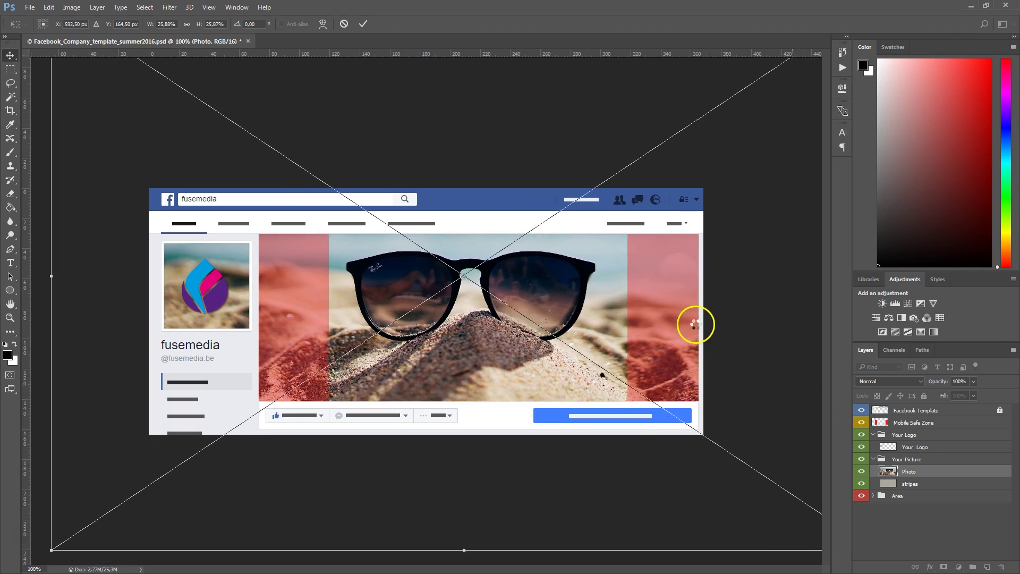
key(Return)
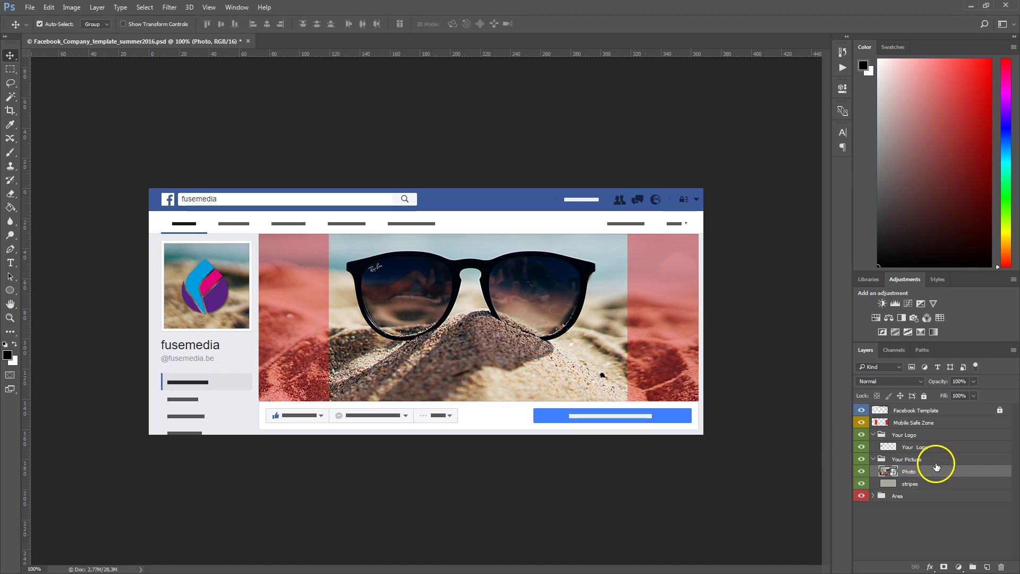
Delete the stripes placeholder layer from the Your Picture group.
click(931, 481)
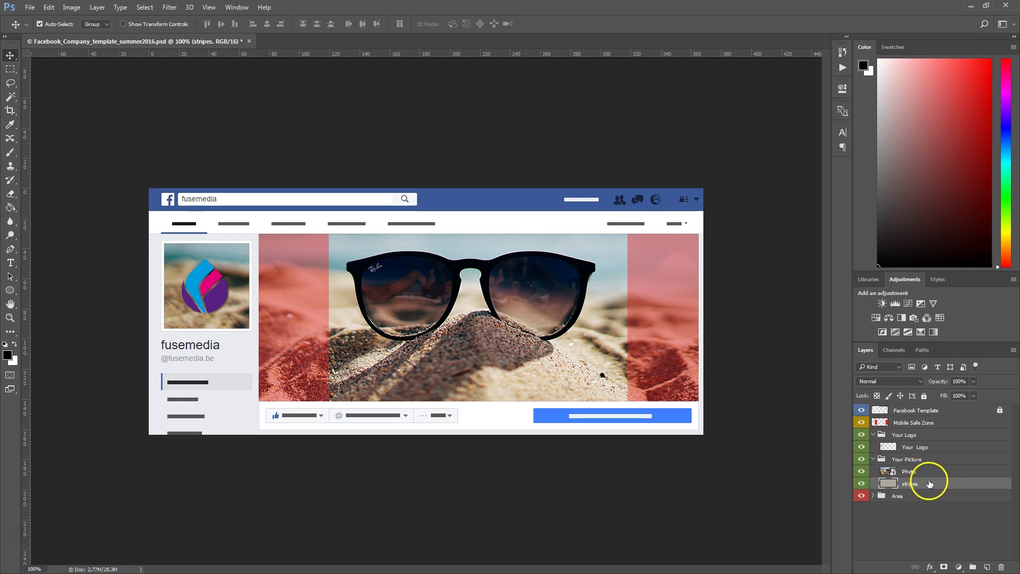
key(Delete)
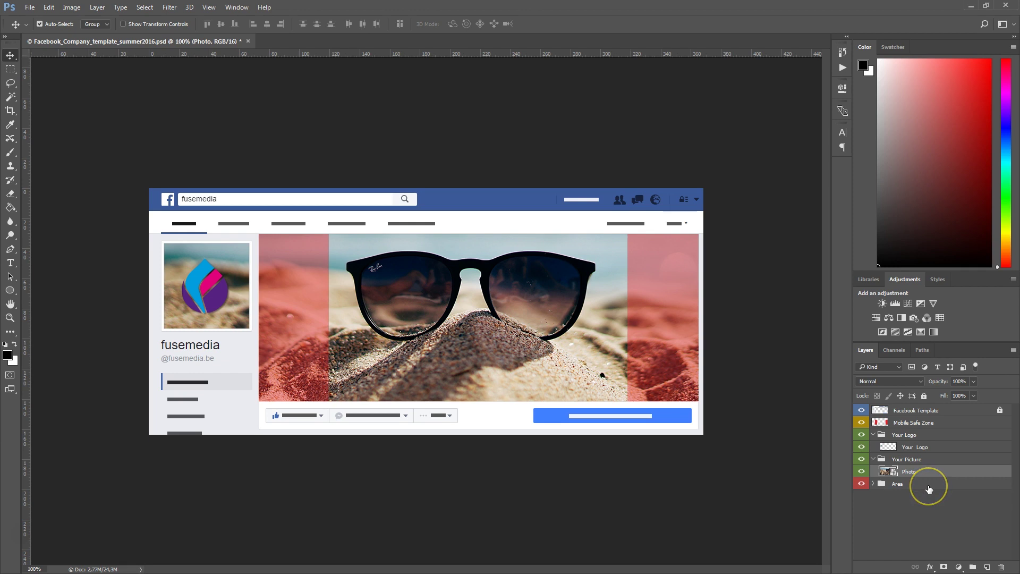
Place Logo.png from the Facebook folder, scale it to about 29% and position it inside the profile picture square.
click(925, 435)
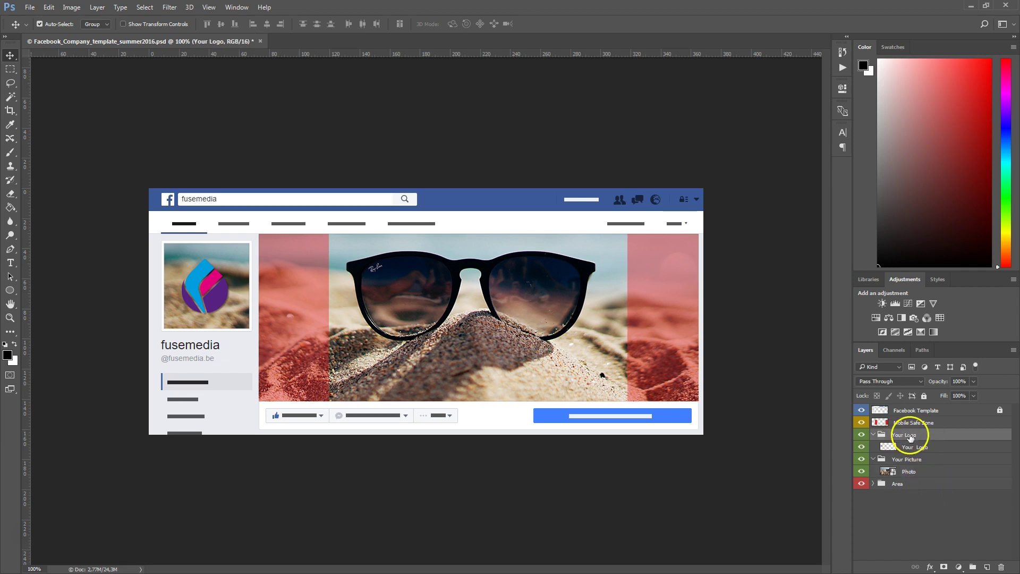
key(alt+Tab)
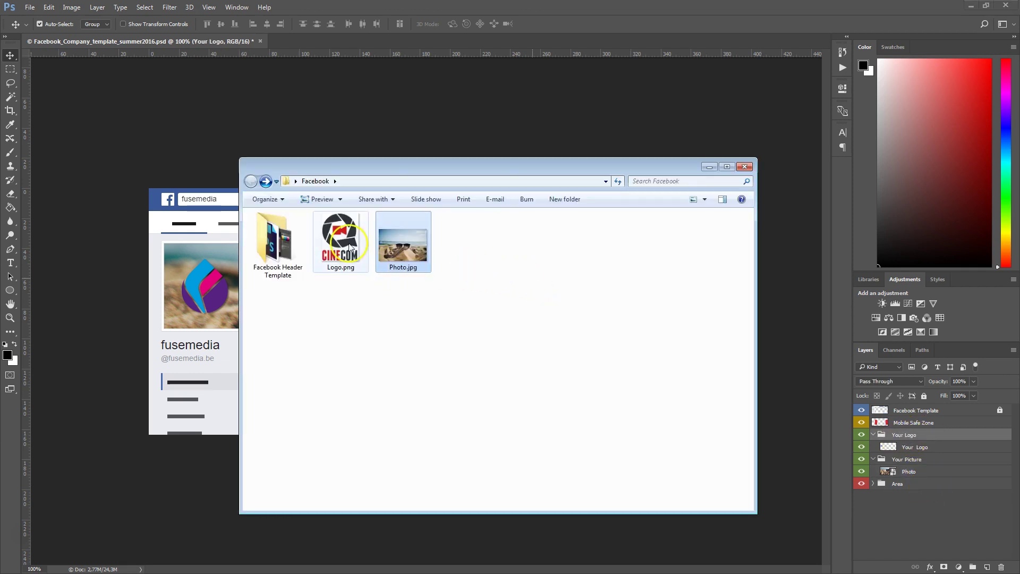
click(366, 230)
drag(338, 233, 282, 269)
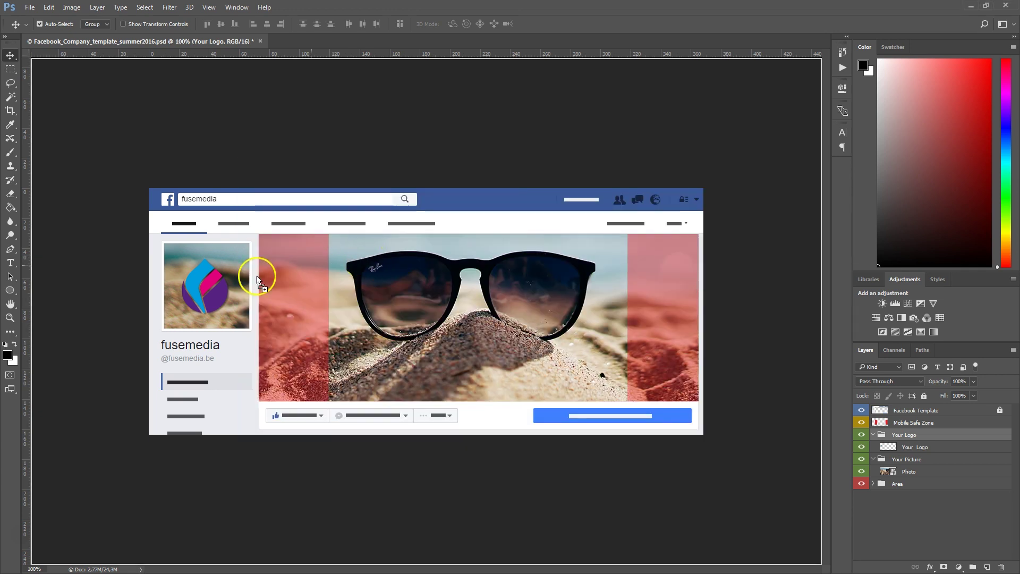
drag(521, 433, 232, 312)
drag(251, 360, 222, 300)
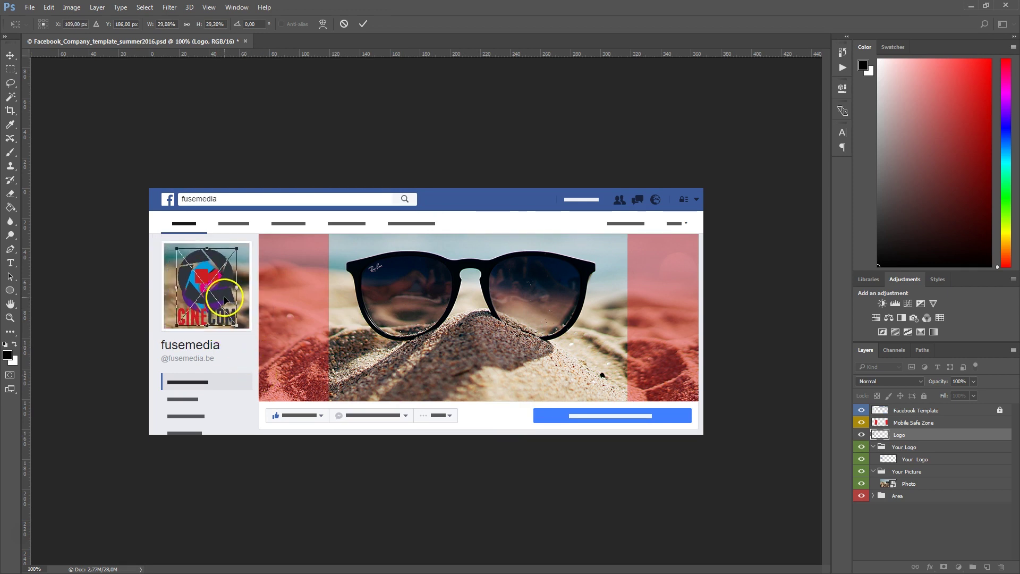
key(Return)
Move the Logo layer into the Your Logo group and delete the original placeholder logo layer.
drag(917, 436, 919, 452)
click(922, 459)
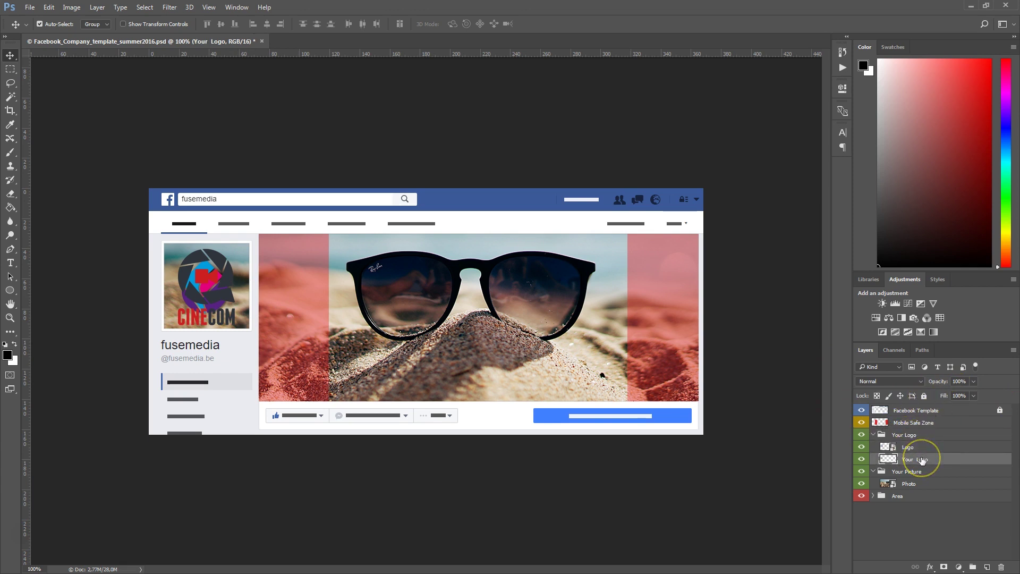
key(Delete)
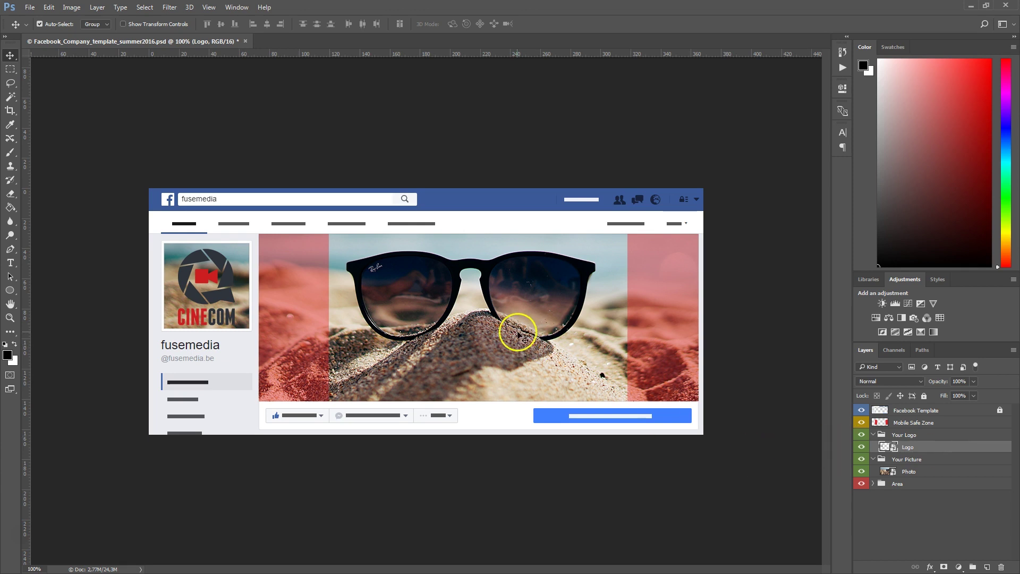
click(937, 459)
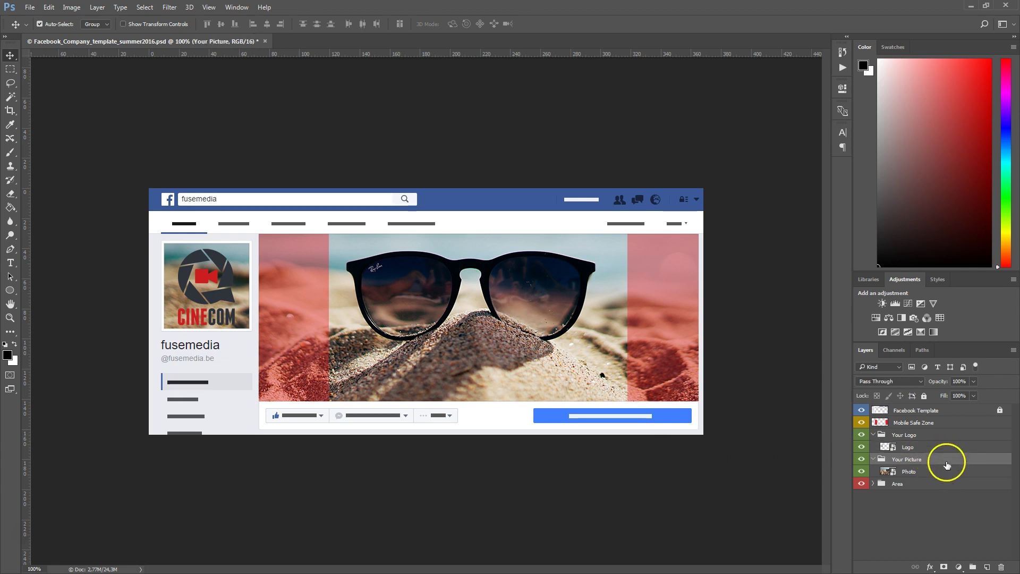
click(934, 434)
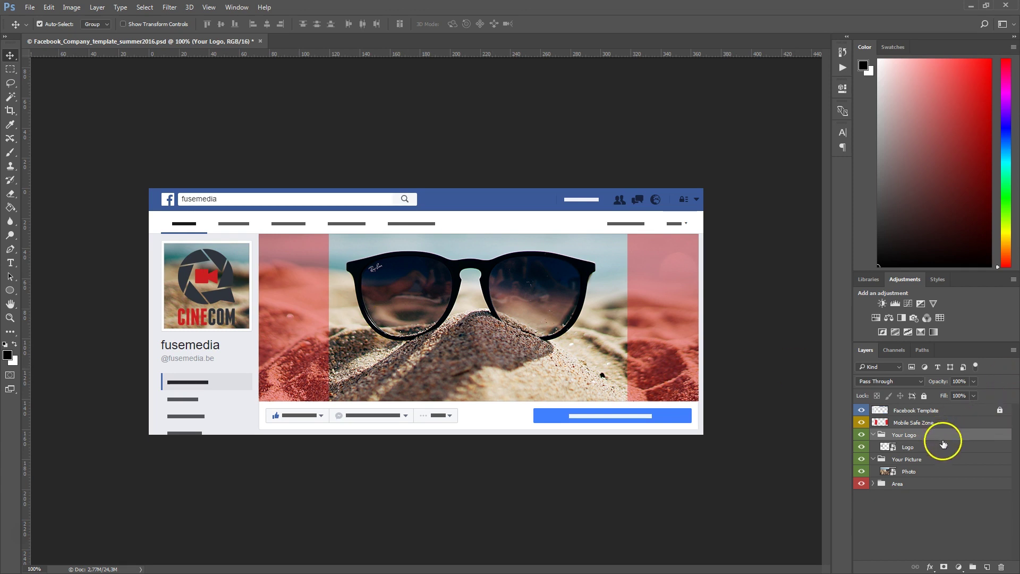
Add a Color Overlay layer style to the Logo layer and set its colour to white (ffffff).
click(941, 447)
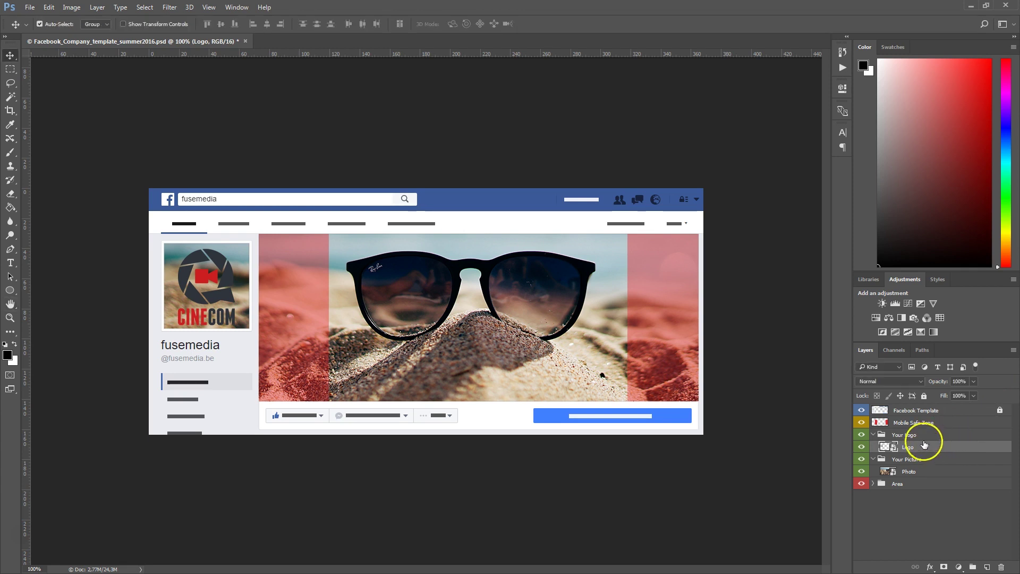
double_click(943, 452)
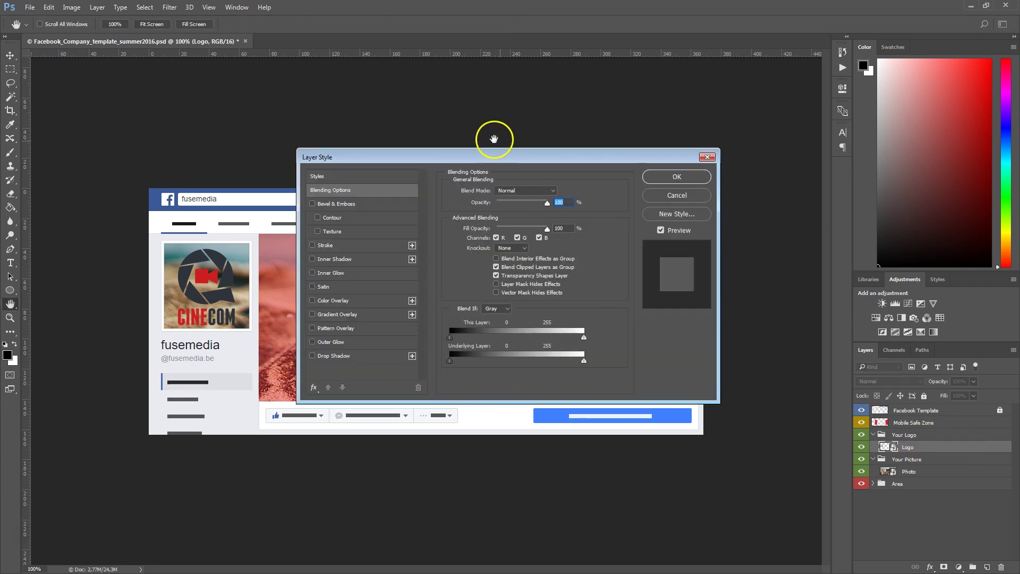
drag(455, 162, 537, 140)
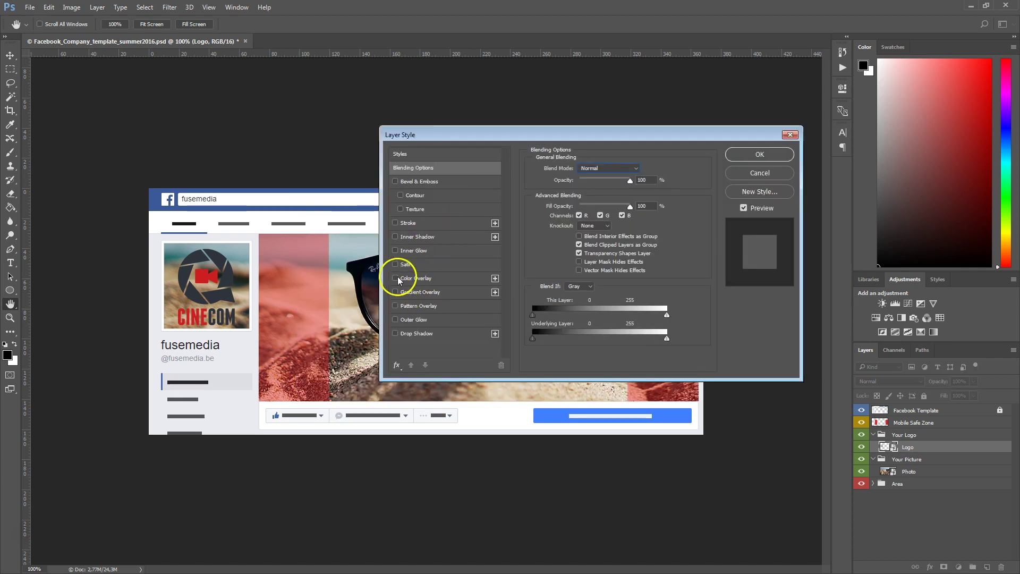
click(396, 277)
click(414, 277)
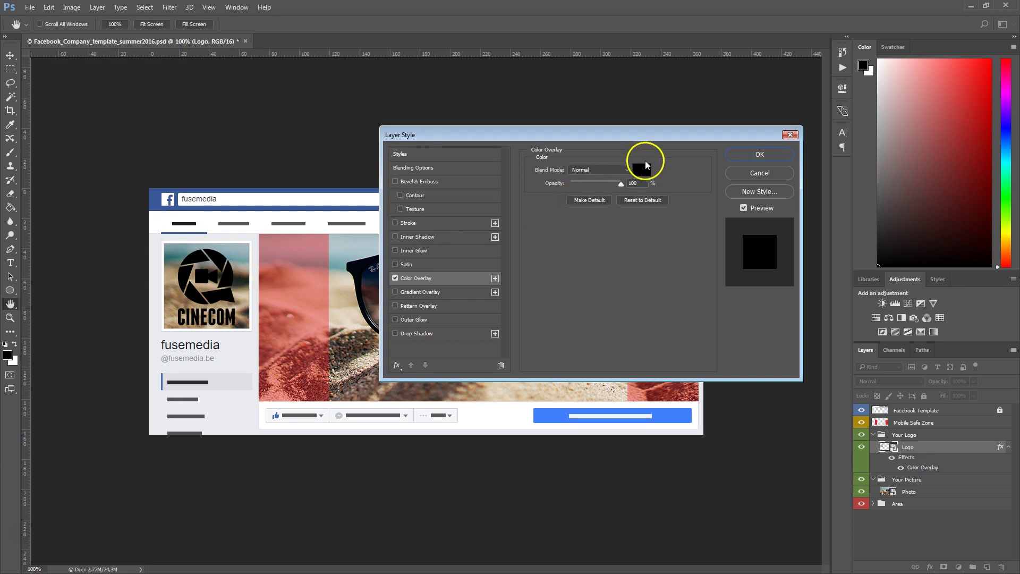
click(641, 169)
drag(471, 240, 332, 187)
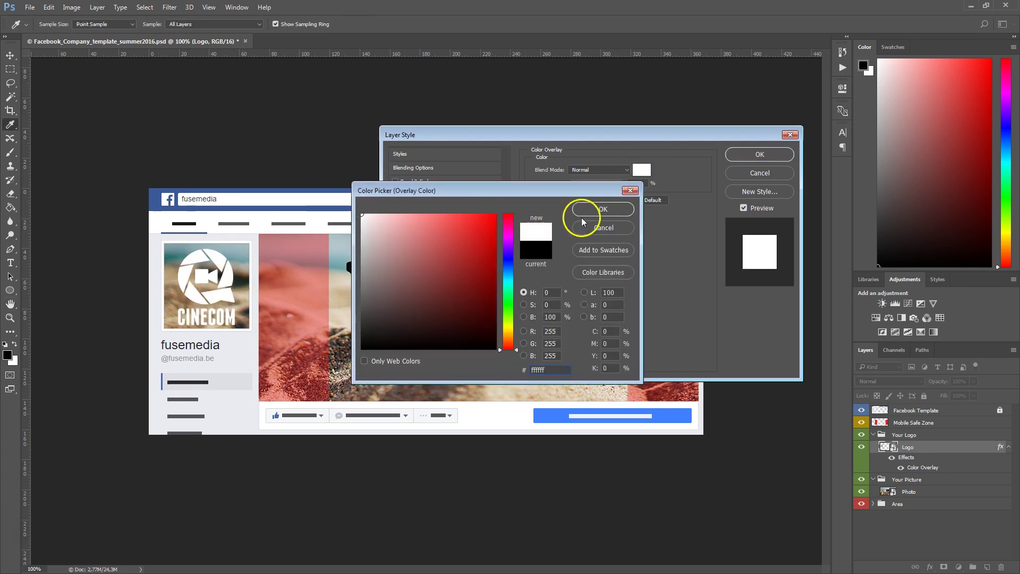
click(603, 208)
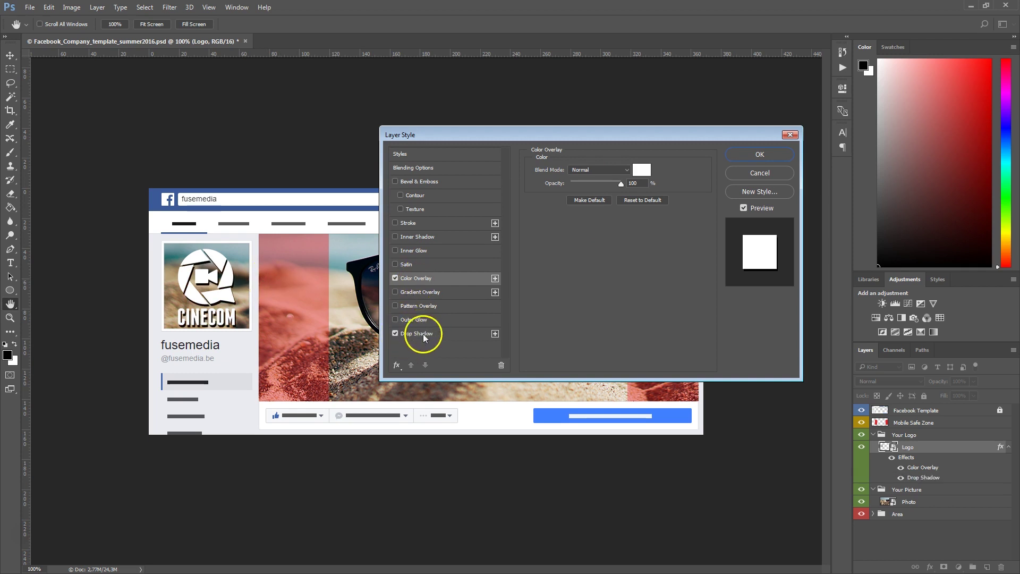
Add a Drop Shadow to the Logo layer and apply the layer style.
click(425, 333)
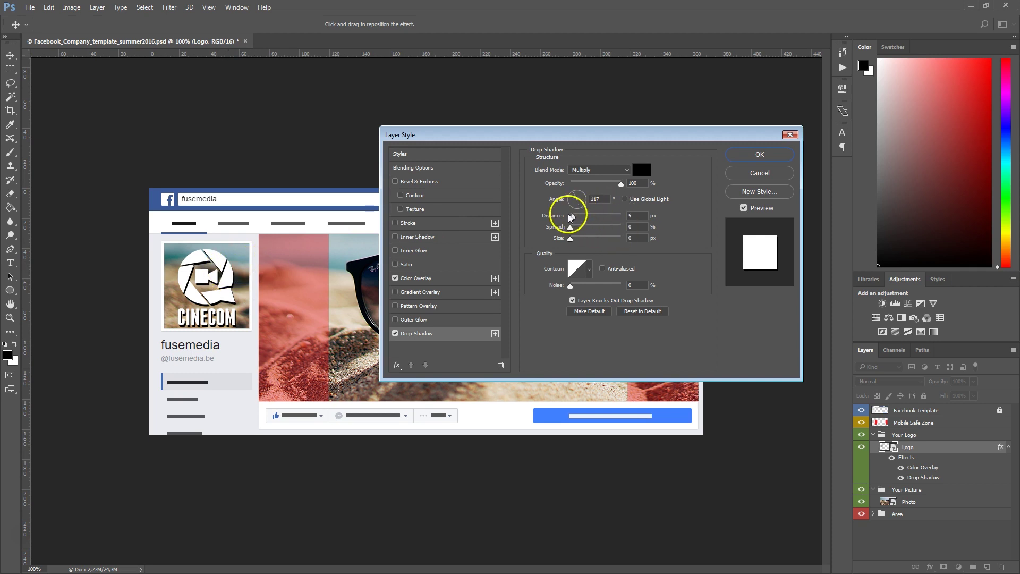
key(Return)
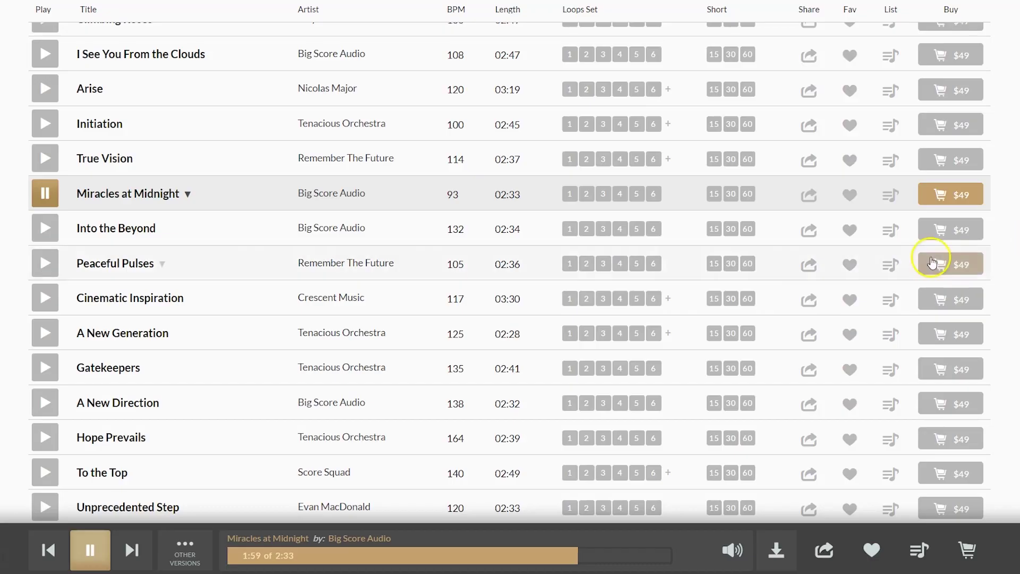
Switch to the music library website, preview the track Gatekeepers from a later point and start its download.
click(45, 367)
click(518, 558)
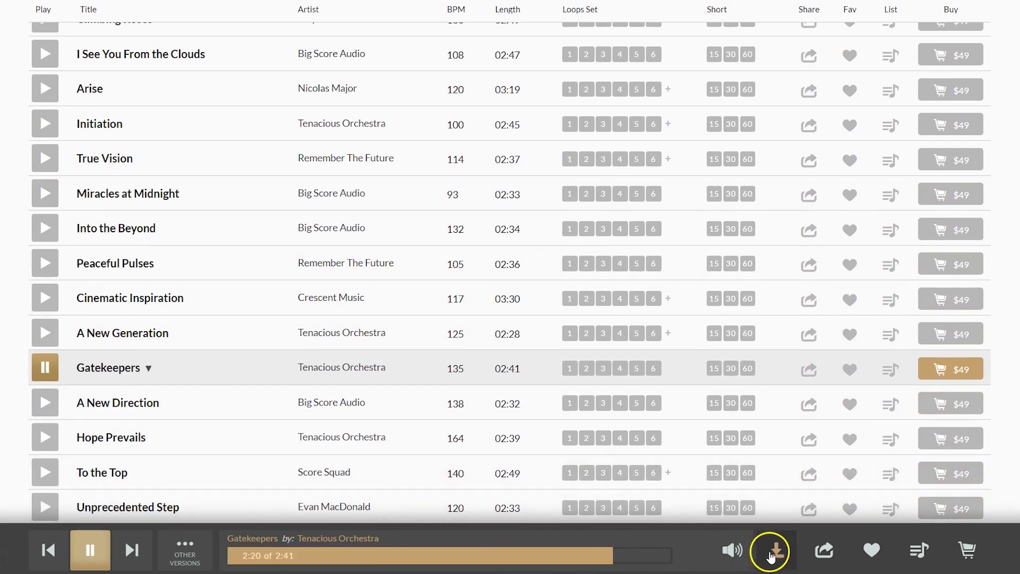
click(765, 550)
click(714, 270)
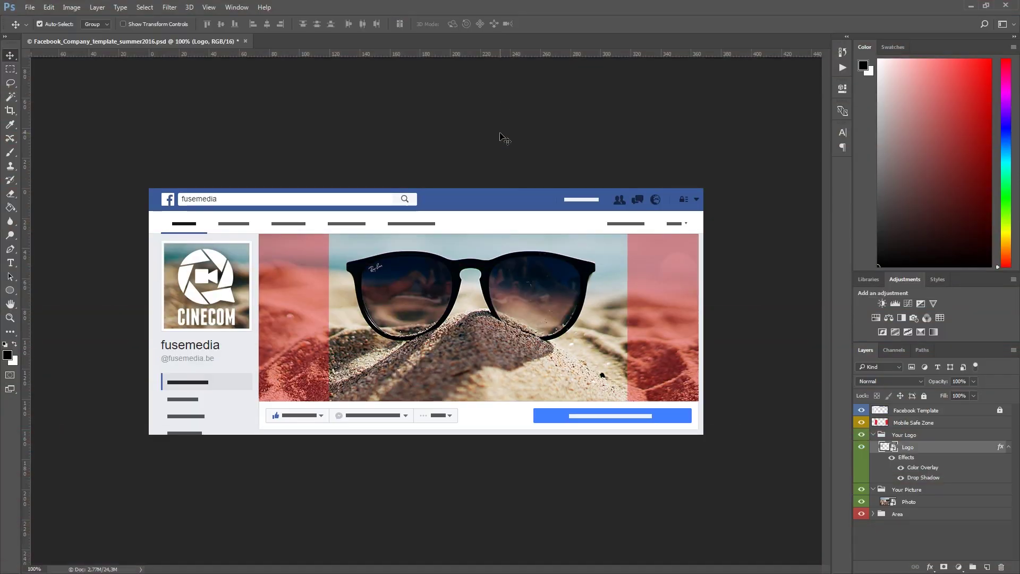
Load the action file Facebook Company template summer2016.atn from the Facebook Header Template folder into Photoshop's actions.
click(237, 7)
click(265, 78)
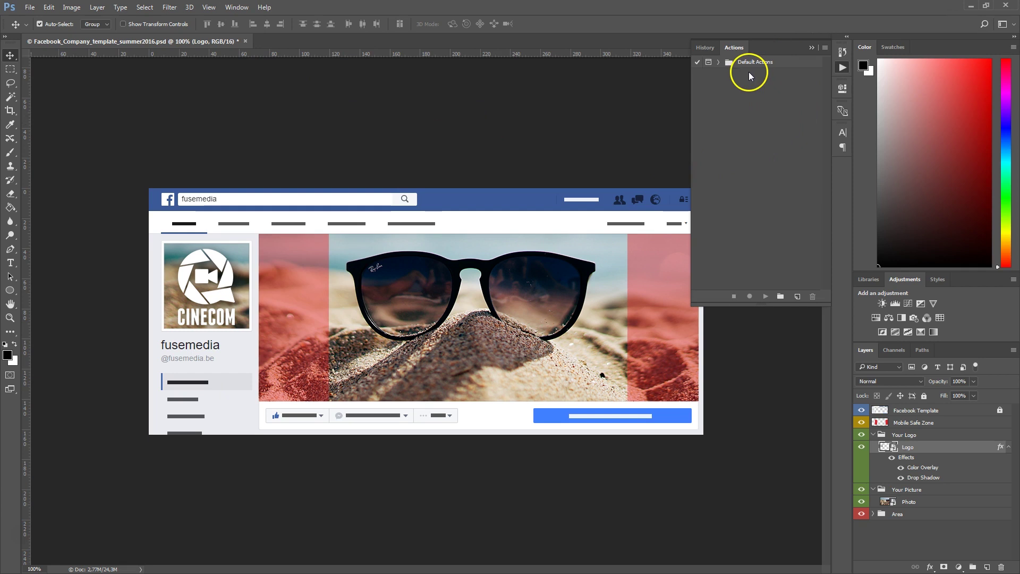
click(717, 62)
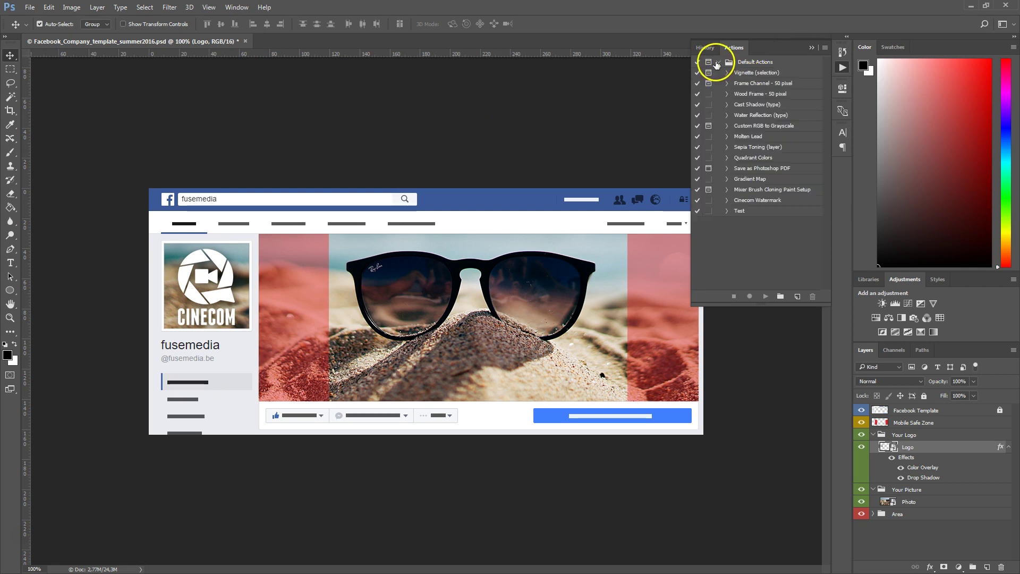
click(717, 62)
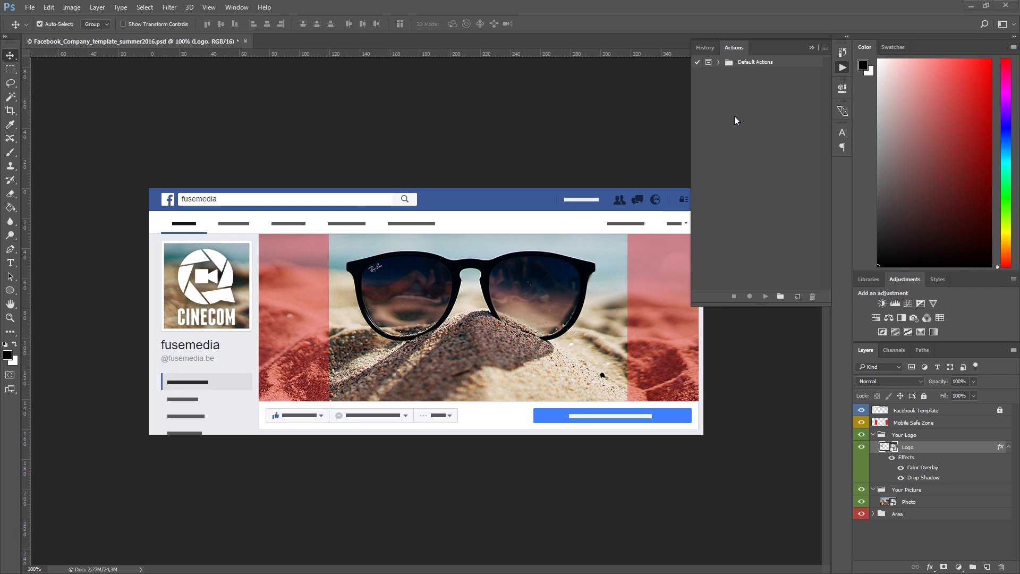
key(alt+Tab)
click(587, 156)
double_click(278, 250)
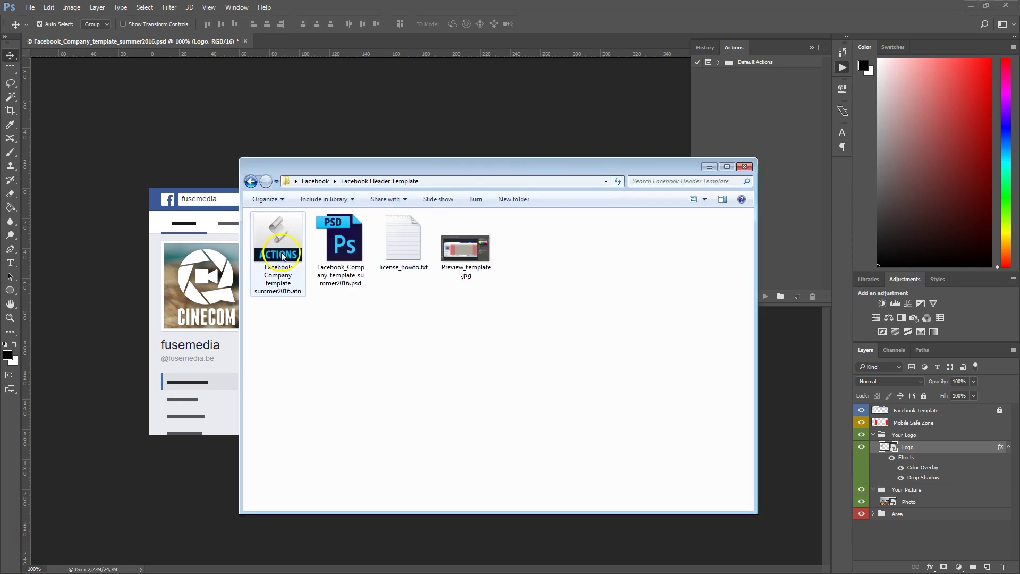
drag(283, 251, 722, 119)
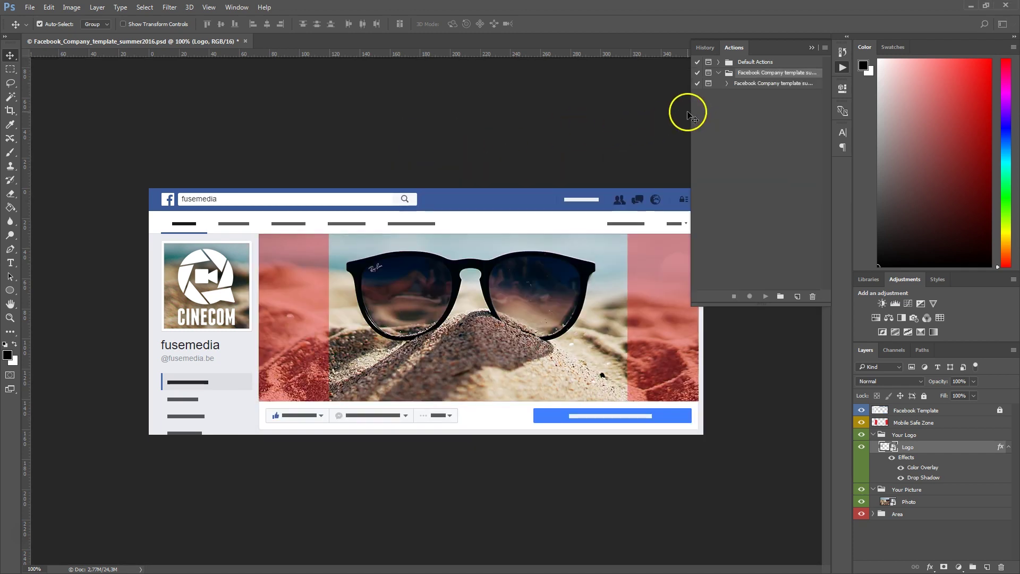
Run the Facebook Company template summer2016 action and export the visible layers as PNG-24 files with the prefix Facebook_Company_template_summer2016.
drag(691, 110, 554, 107)
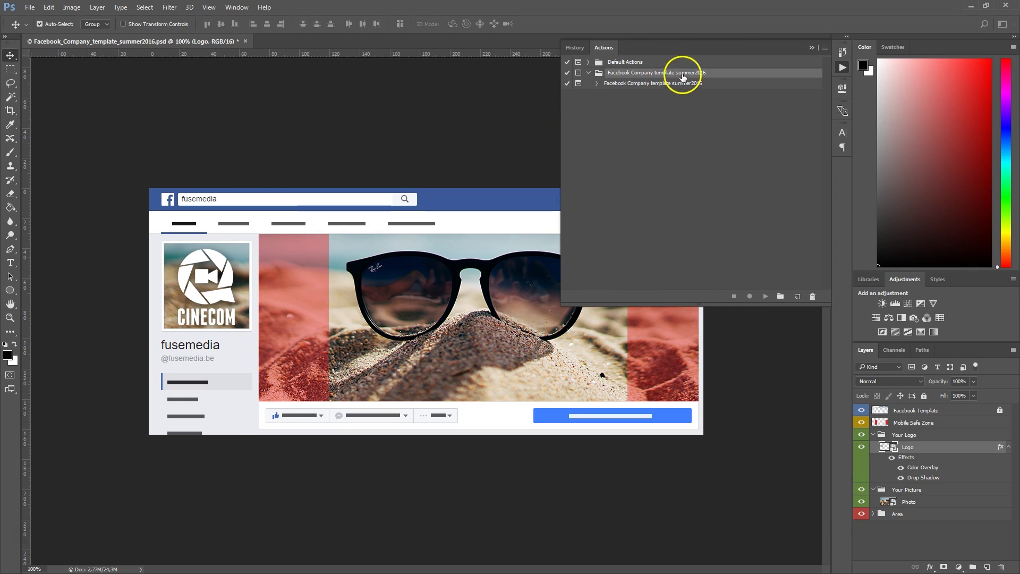
click(632, 84)
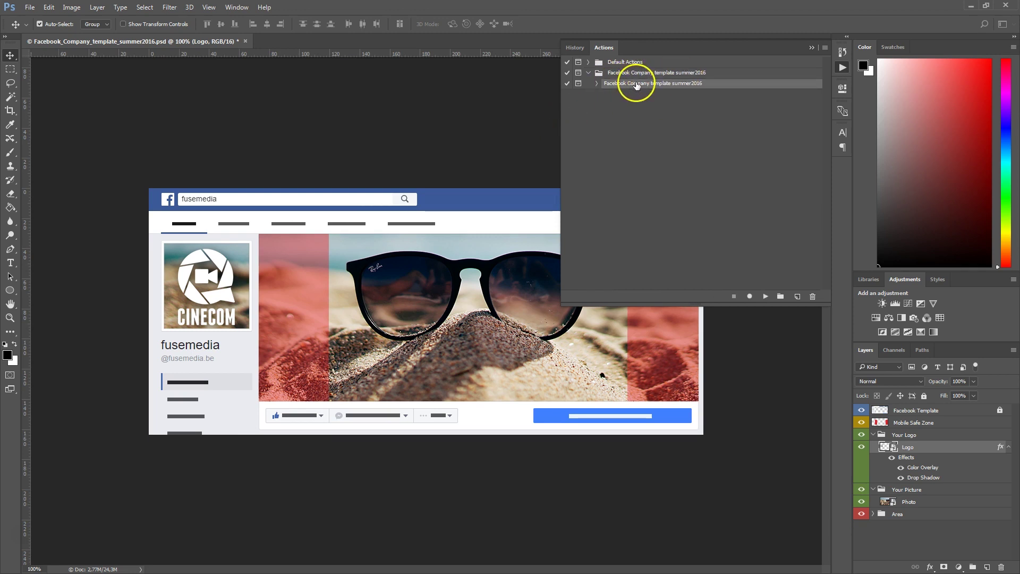
click(597, 84)
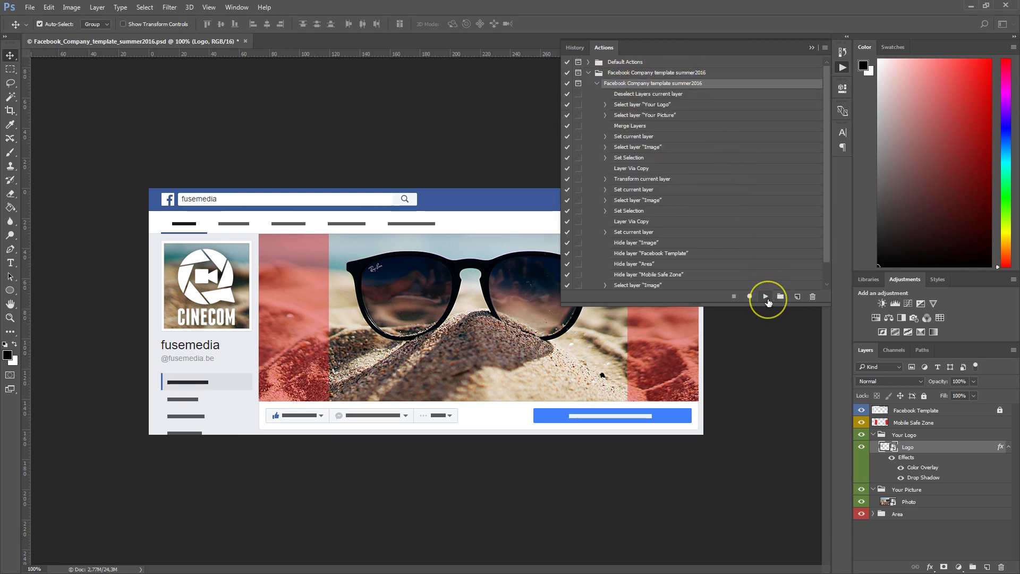
click(765, 297)
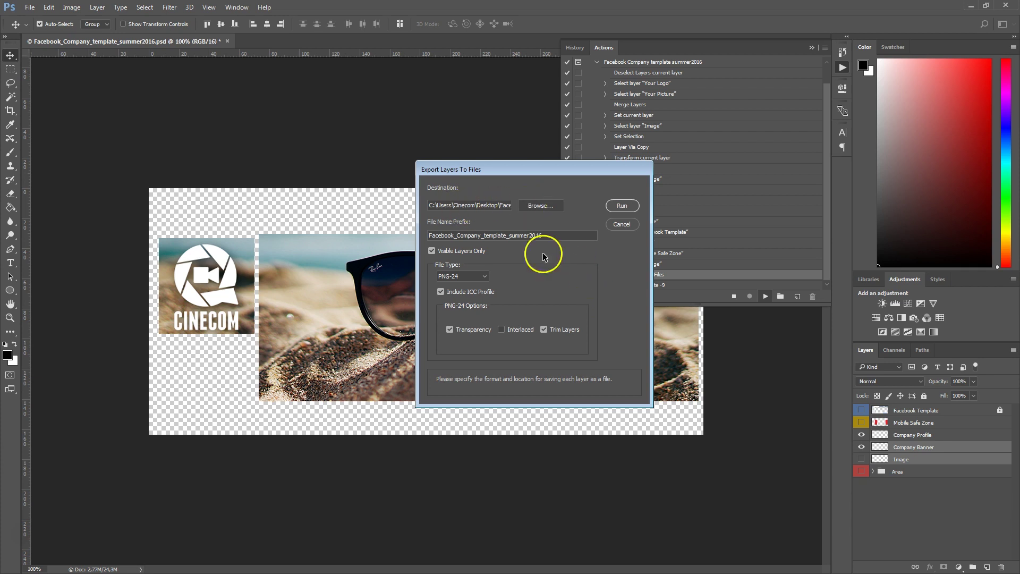
click(622, 206)
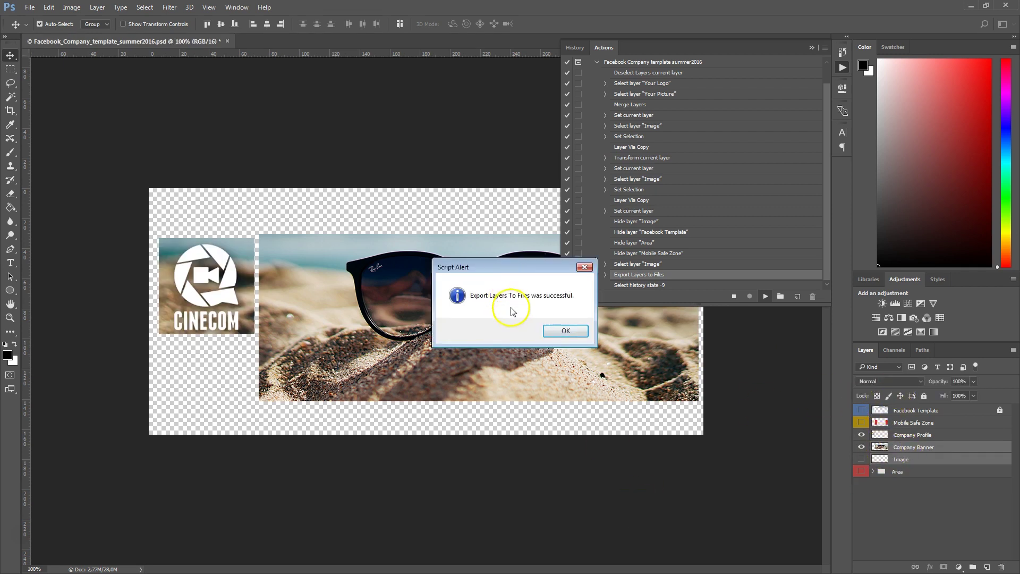
click(566, 331)
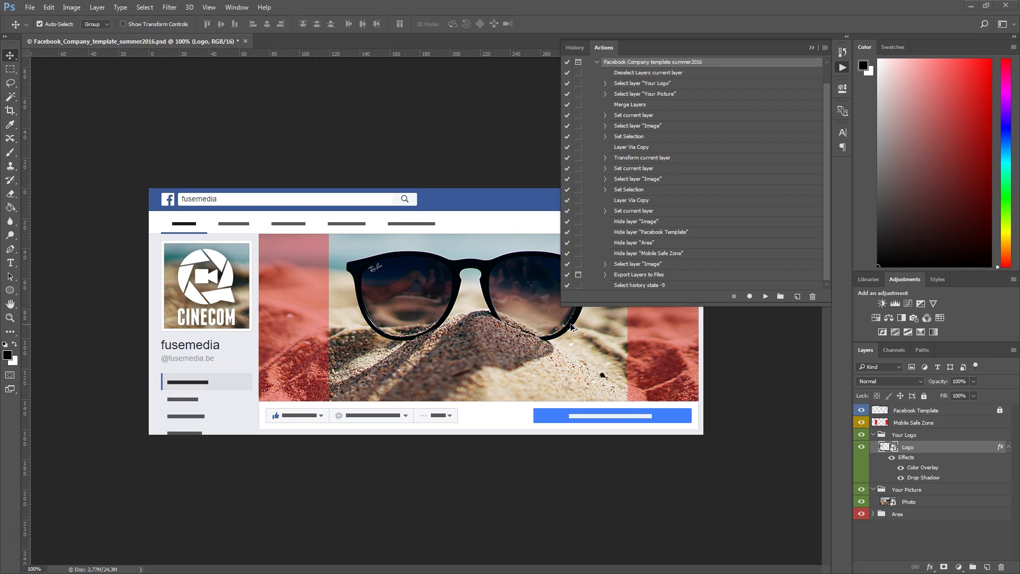
Check the exported company profile and company banner images in the Facebook Header Template folder.
key(alt+Tab)
click(401, 240)
click(461, 254)
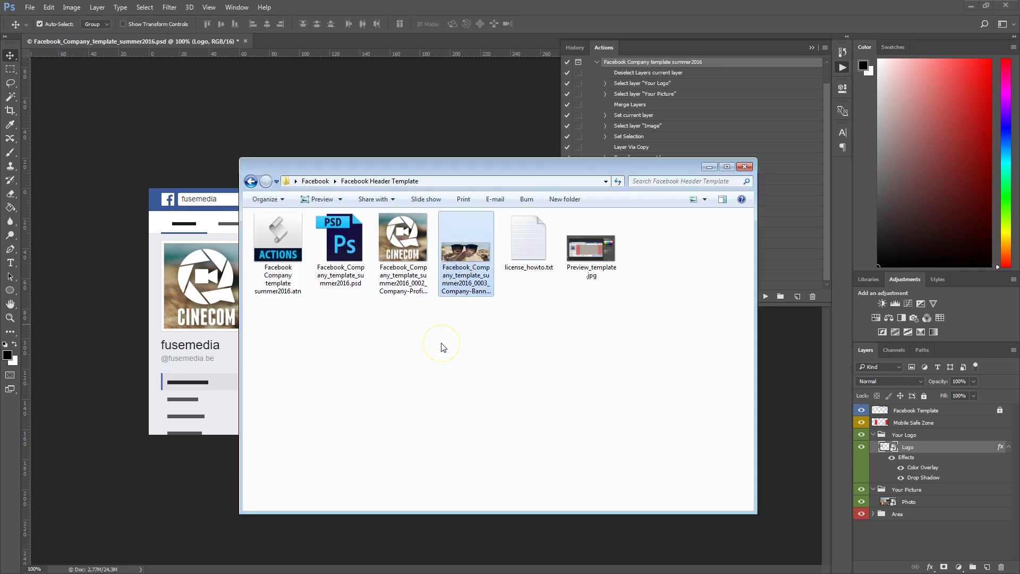
Switch to the Test page on Facebook in the browser and upload the exported company profile image as its profile picture.
key(alt+Tab)
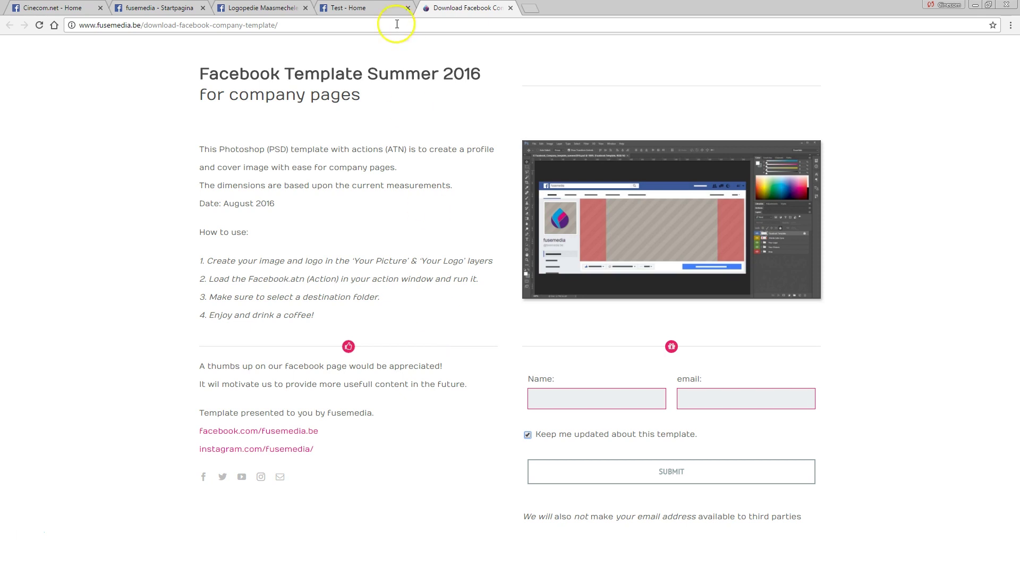
click(382, 8)
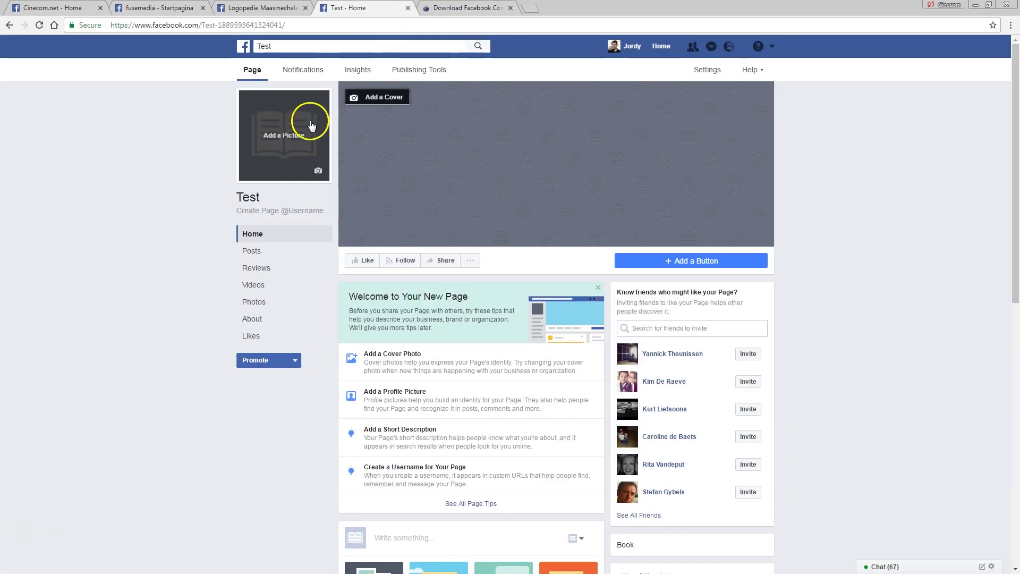
click(291, 134)
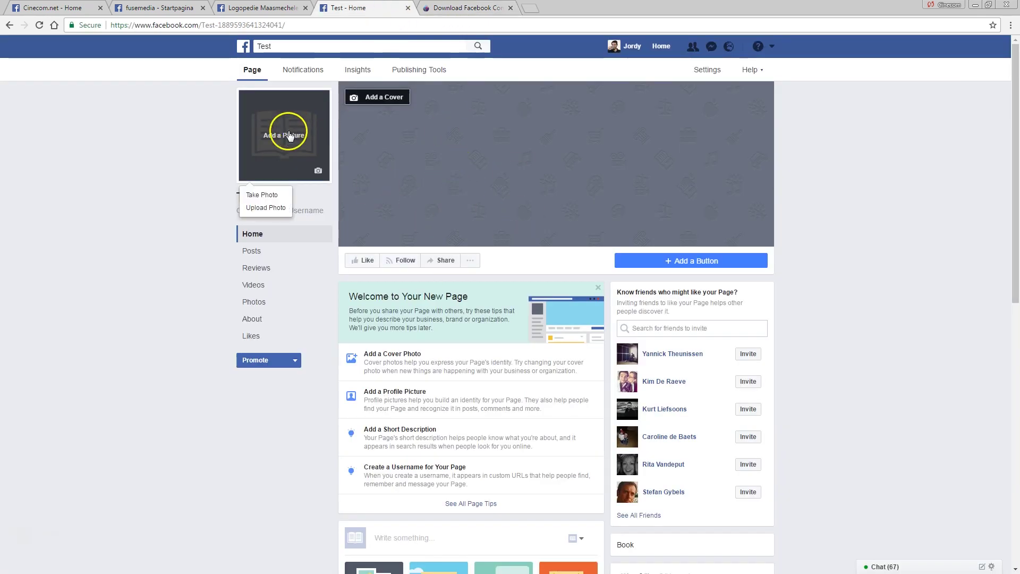
click(267, 207)
double_click(129, 132)
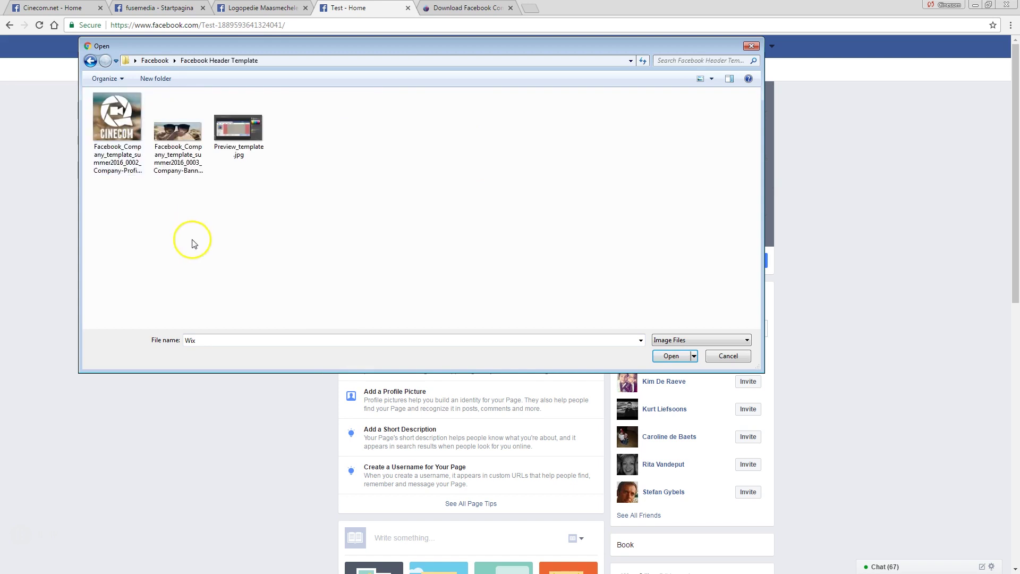
double_click(116, 123)
Upload the exported company banner image as the Test page's cover photo.
click(380, 97)
click(404, 131)
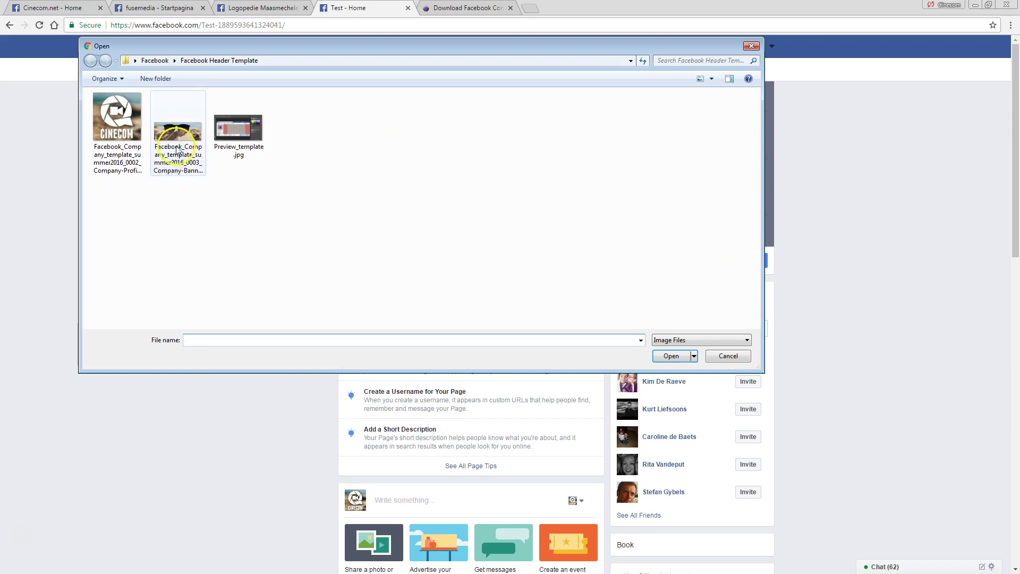
double_click(164, 136)
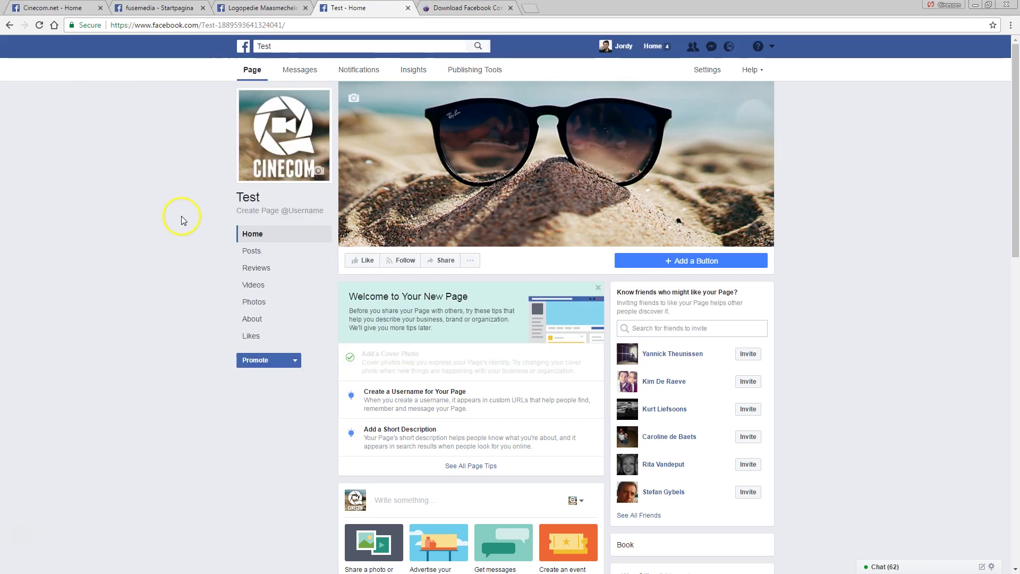